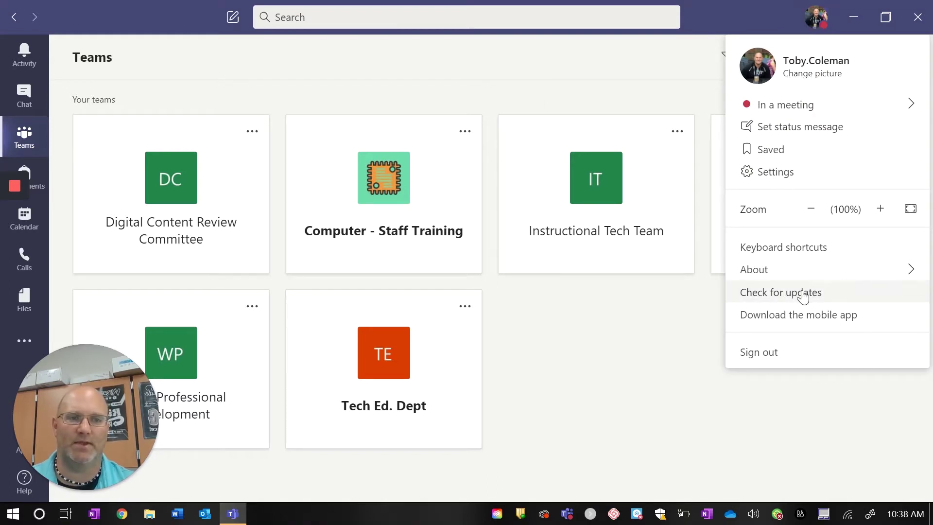
Check for app updates
{"action": "left_click", "coordinate": [803, 293]}
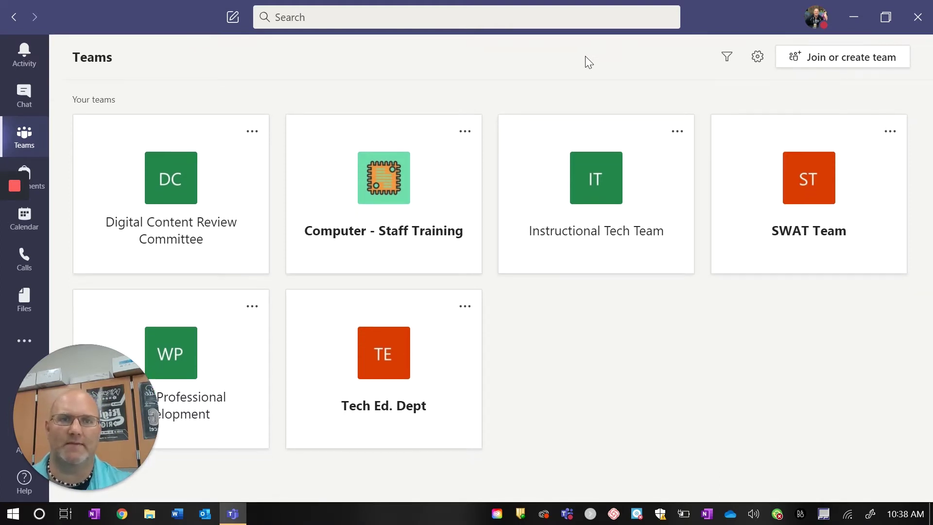
Review the General settings, examining the theme, layout, language and application options, including the new meeting experience
{"action": "left_click", "coordinate": [814, 29]}
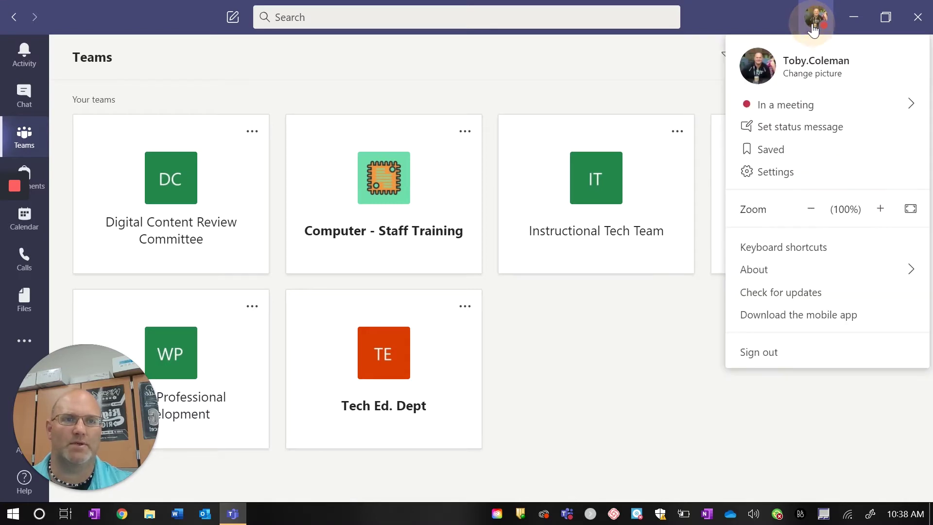
{"action": "left_click", "coordinate": [784, 176]}
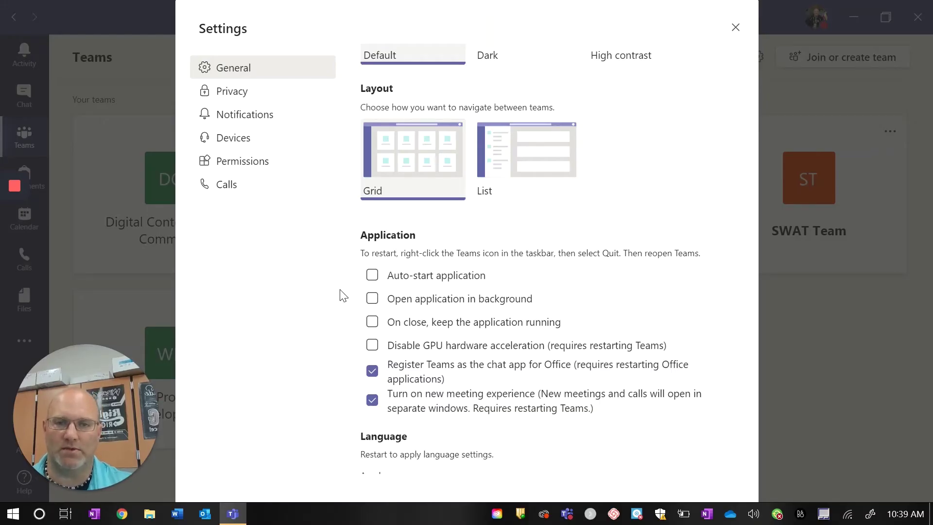
{"action": "scroll", "coordinate": [512, 249], "scroll_direction": "up", "scroll_amount": 2}
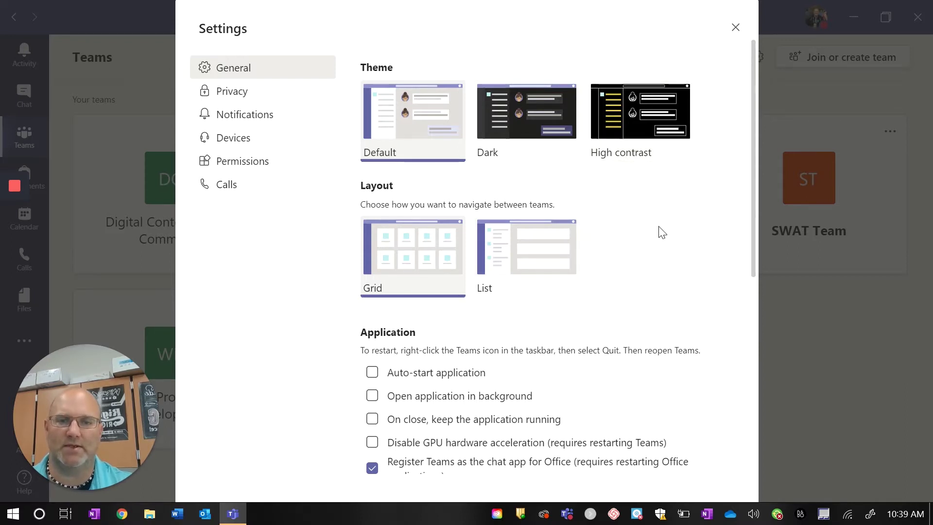
{"action": "scroll", "coordinate": [659, 231], "scroll_direction": "down", "scroll_amount": 2}
{"action": "scroll", "coordinate": [654, 201], "scroll_direction": "down", "scroll_amount": 2}
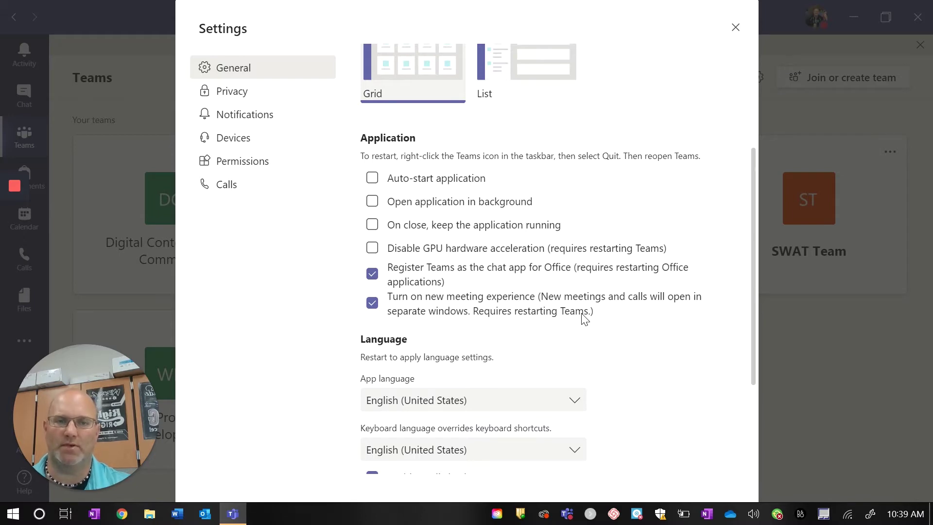
{"action": "scroll", "coordinate": [564, 320], "scroll_direction": "down", "scroll_amount": 3}
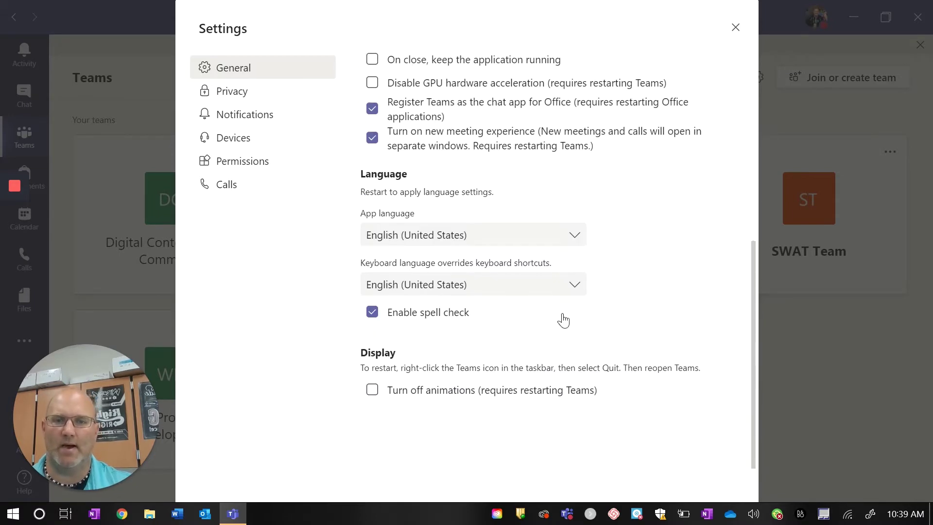
{"action": "scroll", "coordinate": [563, 321], "scroll_direction": "up", "scroll_amount": 6}
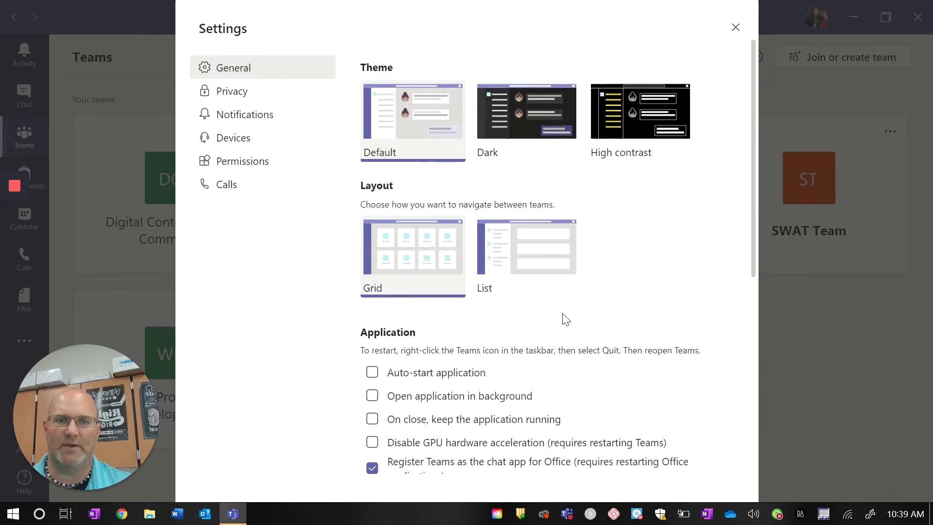
{"action": "scroll", "coordinate": [564, 320], "scroll_direction": "down", "scroll_amount": 3}
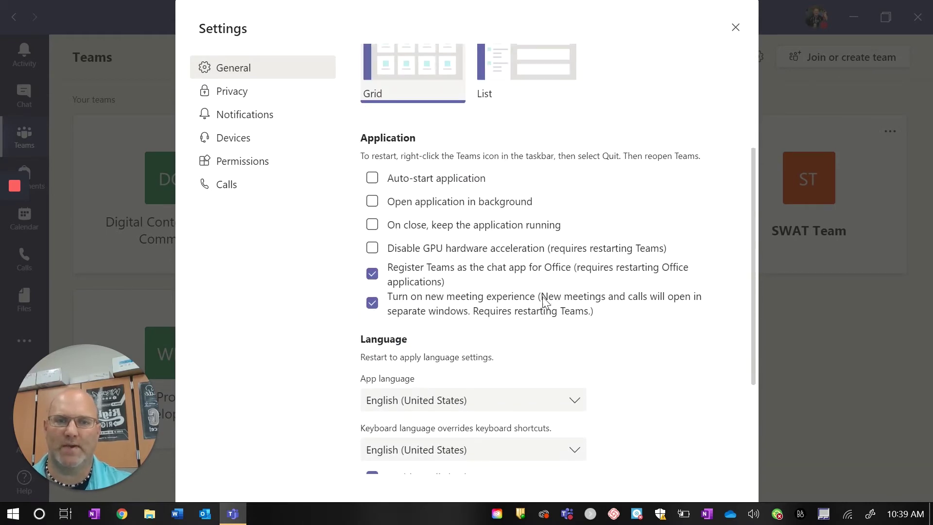
{"action": "left_click", "coordinate": [736, 26]}
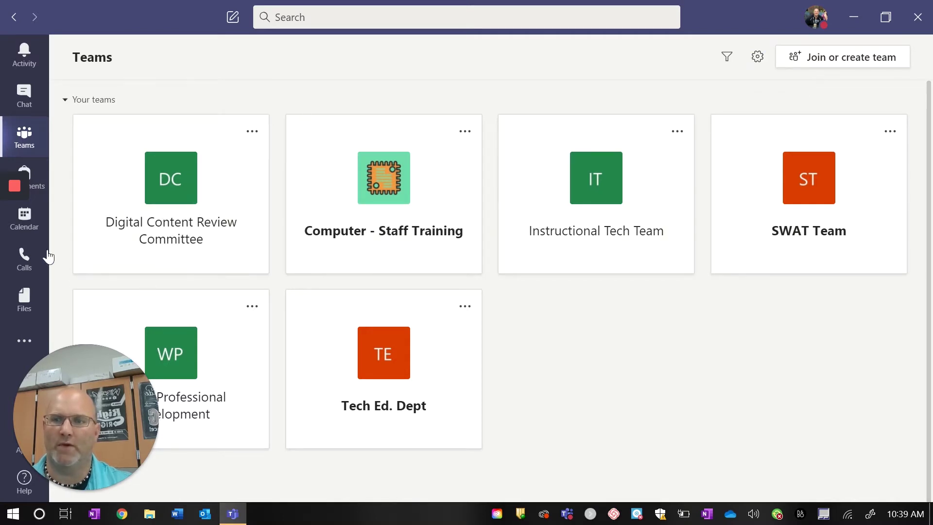
Start an instant private meeting from the calendar and join it with the camera off and the microphone muted
{"action": "mouse_move", "coordinate": [24, 226]}
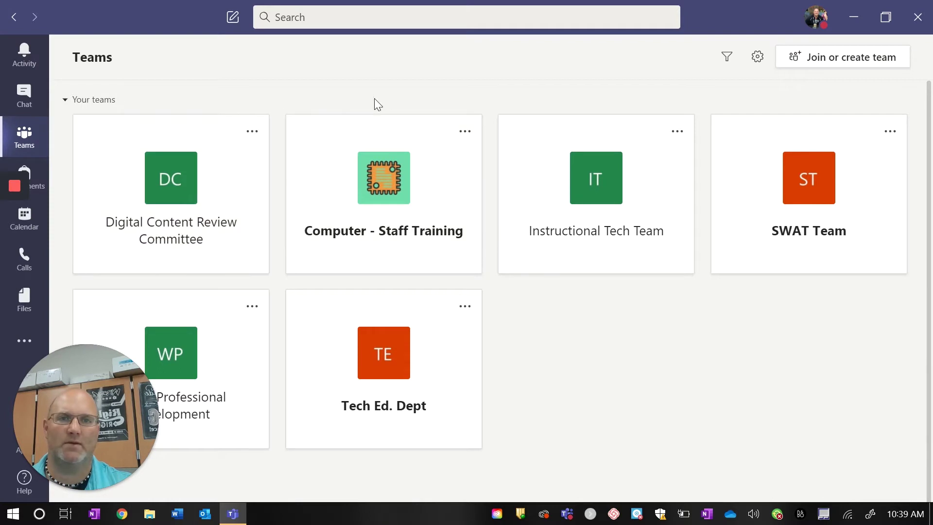
{"action": "left_click", "coordinate": [24, 216]}
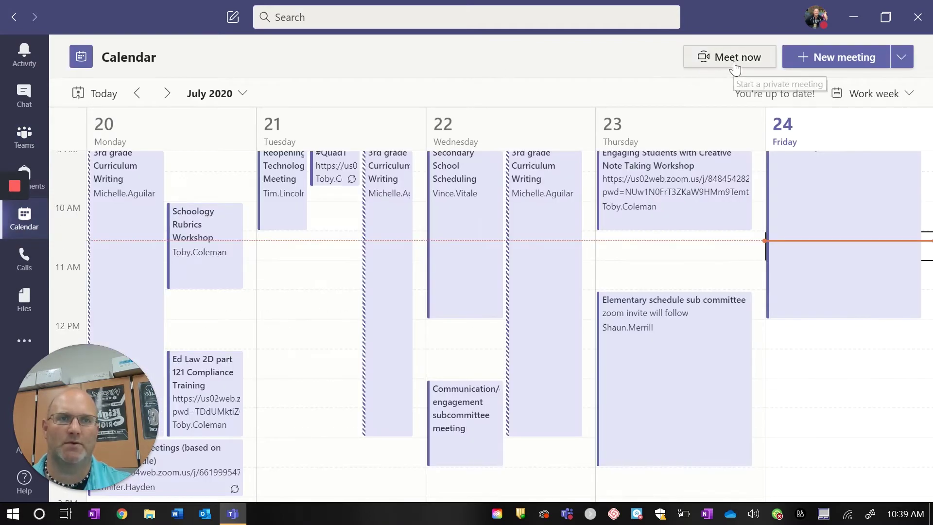
{"action": "left_click", "coordinate": [733, 62]}
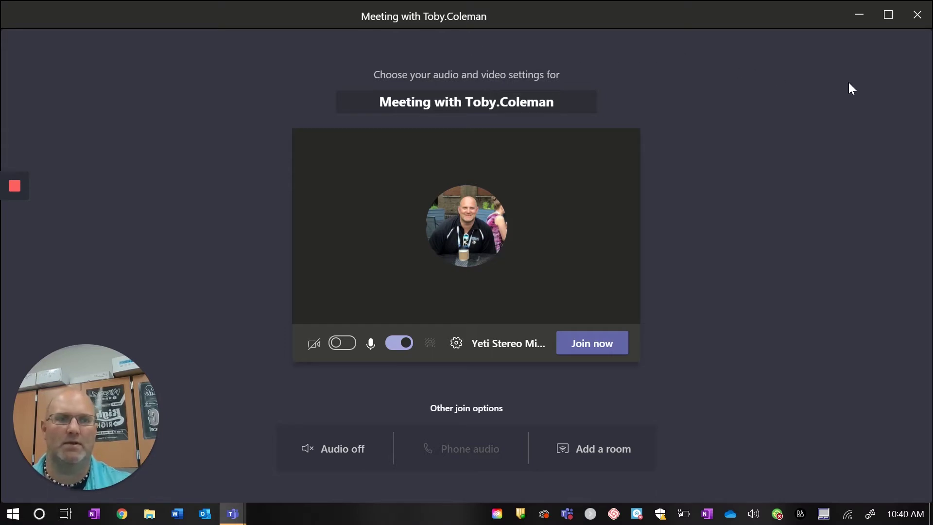
{"action": "left_click", "coordinate": [918, 15]}
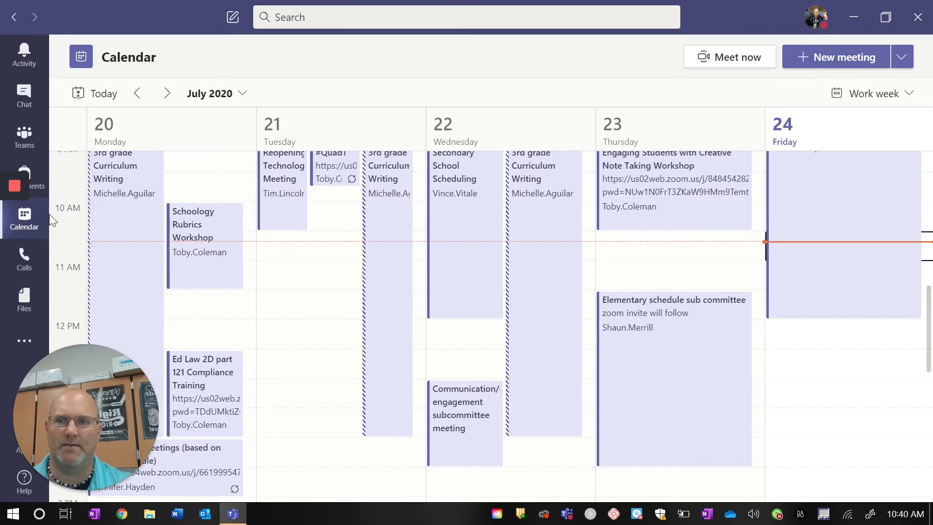
{"action": "left_click", "coordinate": [726, 65]}
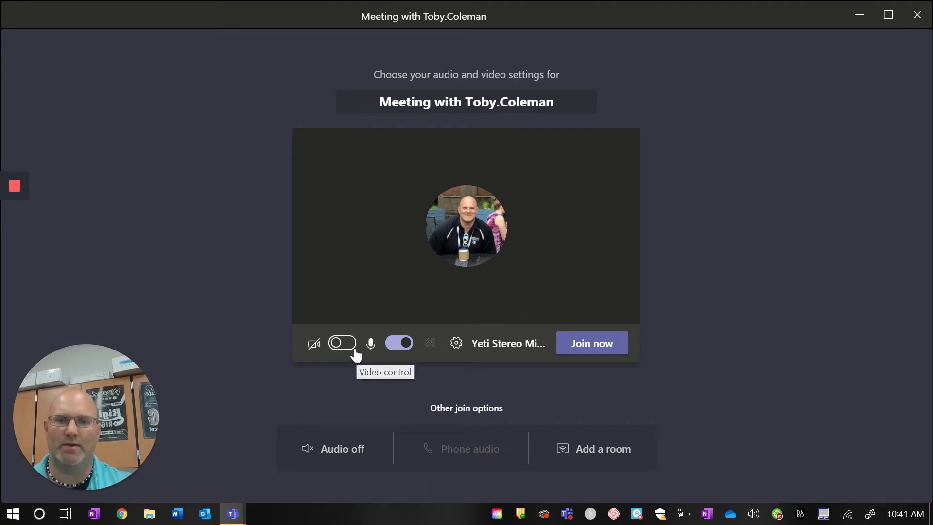
{"action": "left_click", "coordinate": [406, 344]}
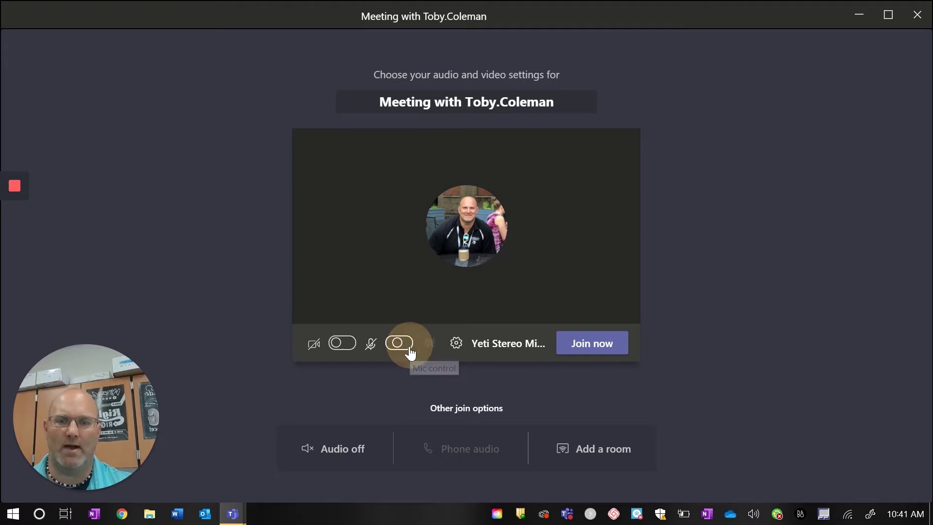
{"action": "left_click", "coordinate": [602, 346]}
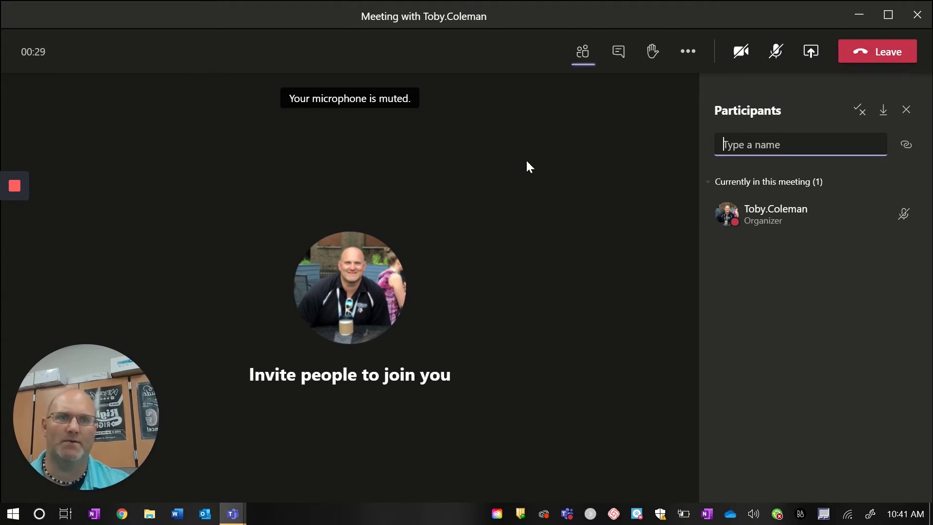
Examine the options for leaving or ending the meeting and the participants list, leaving the list closed
{"action": "left_click", "coordinate": [585, 60]}
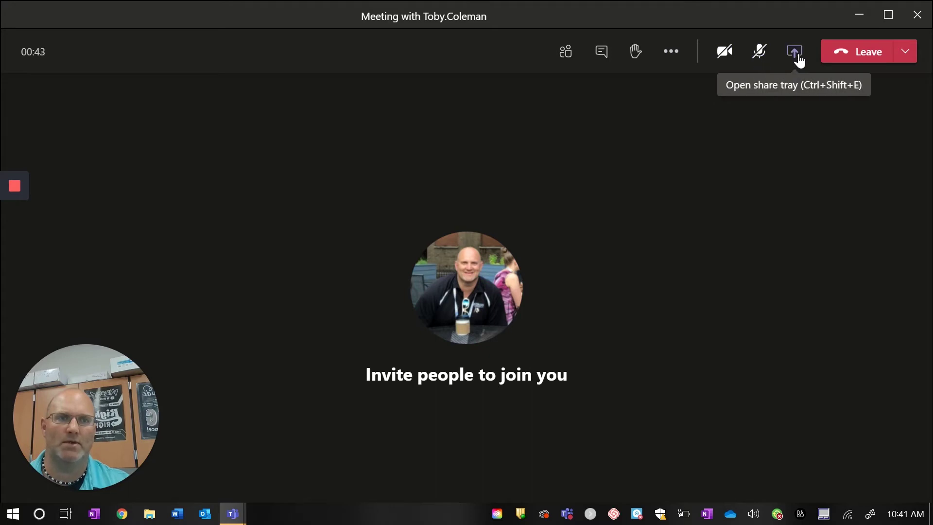
{"action": "left_click", "coordinate": [905, 62]}
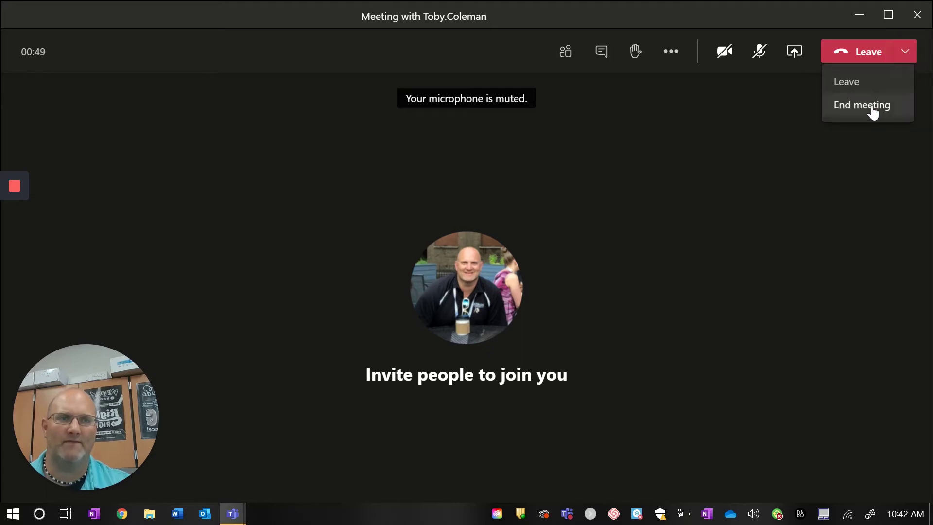
{"action": "left_click", "coordinate": [908, 59]}
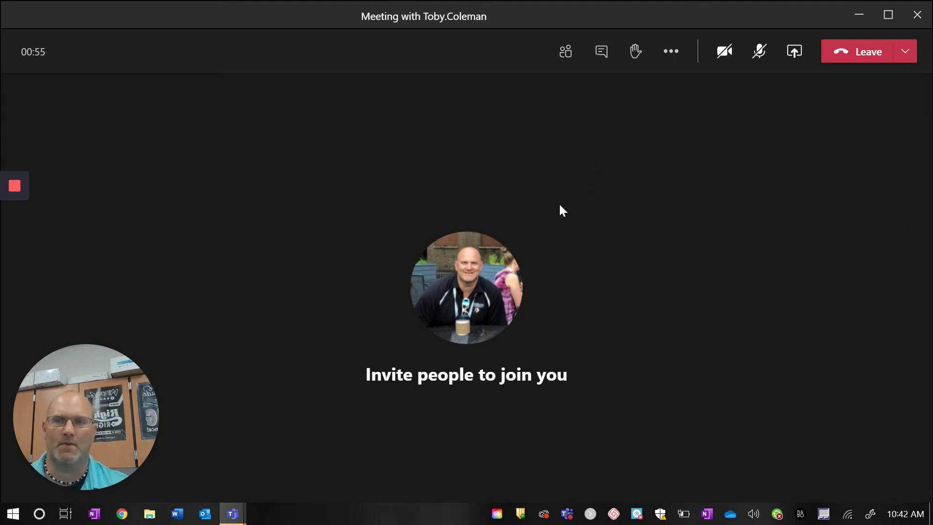
{"action": "left_click", "coordinate": [567, 63]}
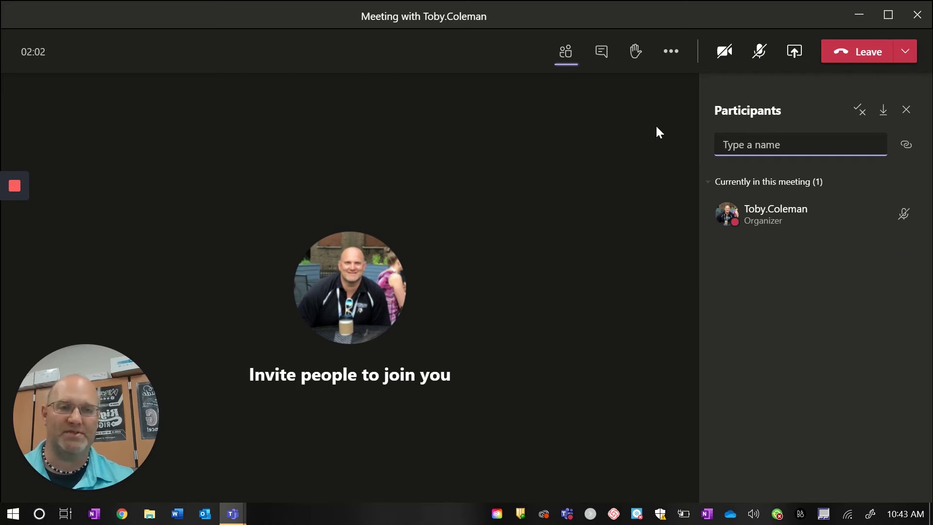
{"action": "left_click", "coordinate": [906, 109]}
Examine the meeting chat's formatting, message priority, attachment, emoji, GIF and sticker options, and close the chat
{"action": "left_click", "coordinate": [603, 53]}
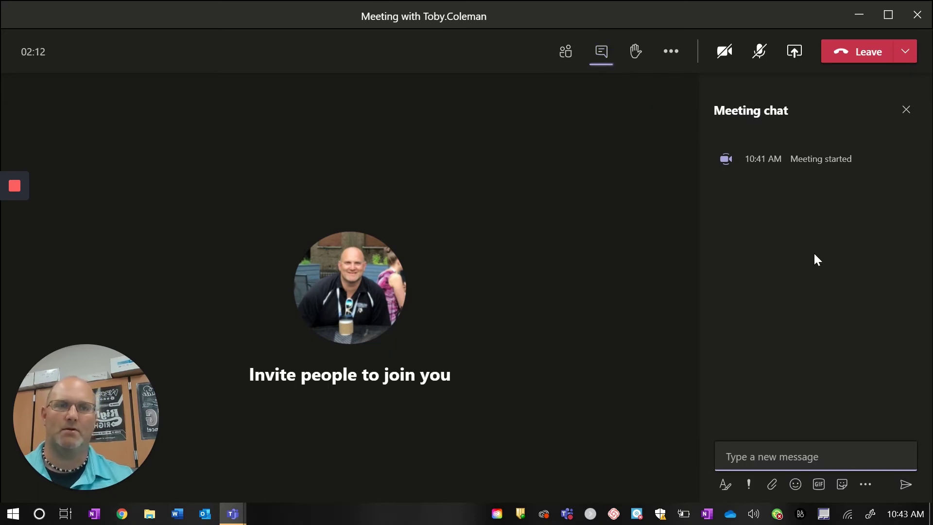
{"action": "left_click", "coordinate": [725, 492]}
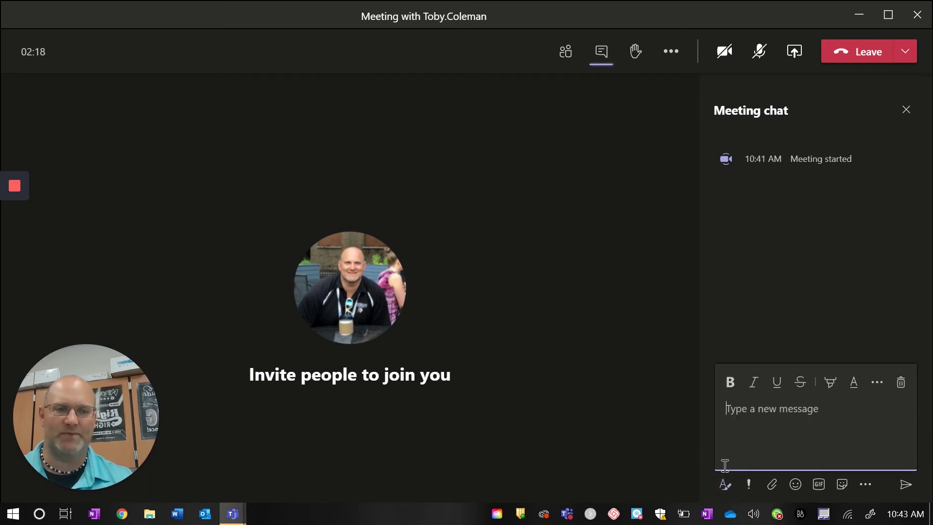
{"action": "left_click", "coordinate": [749, 485]}
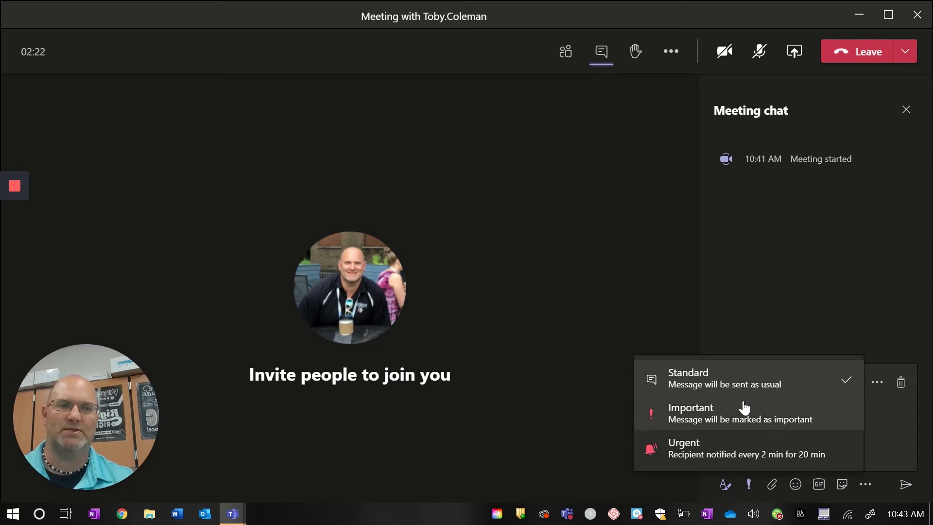
{"action": "left_click", "coordinate": [770, 490]}
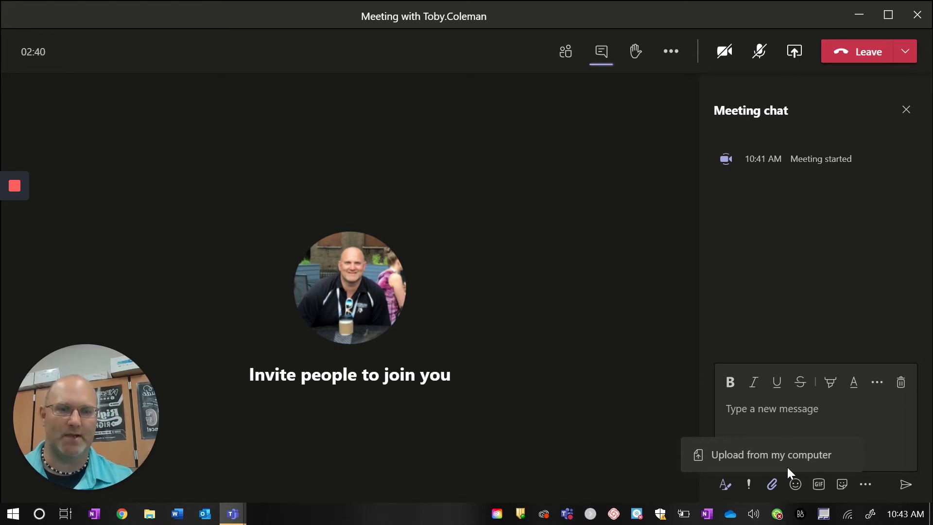
{"action": "left_click", "coordinate": [795, 484]}
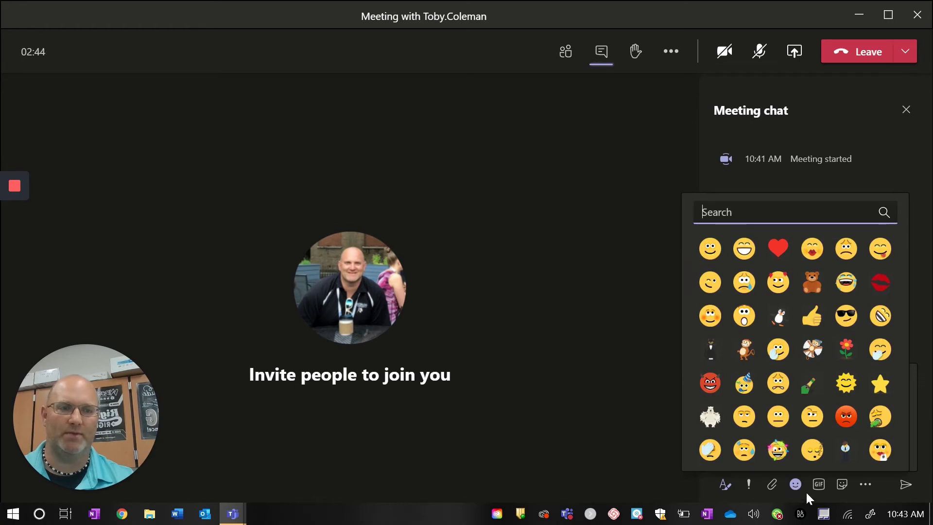
{"action": "left_click", "coordinate": [820, 486]}
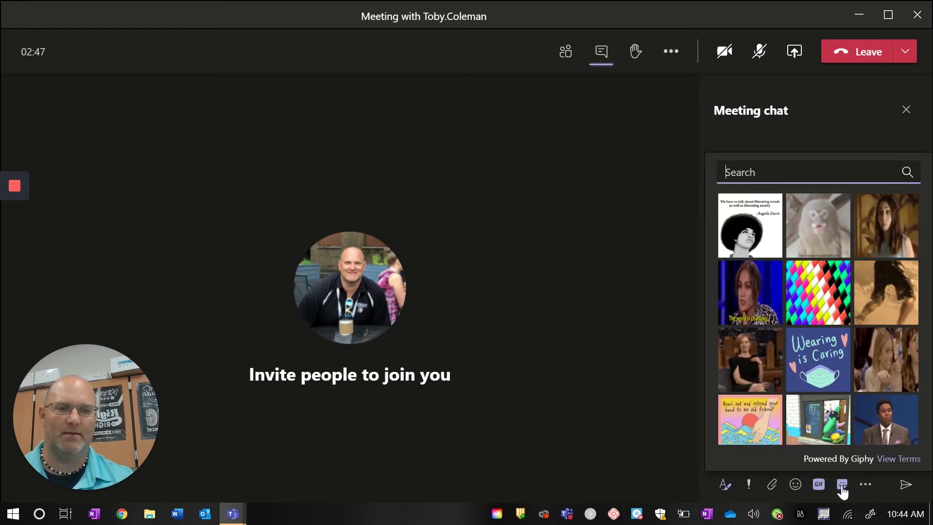
{"action": "left_click", "coordinate": [842, 487]}
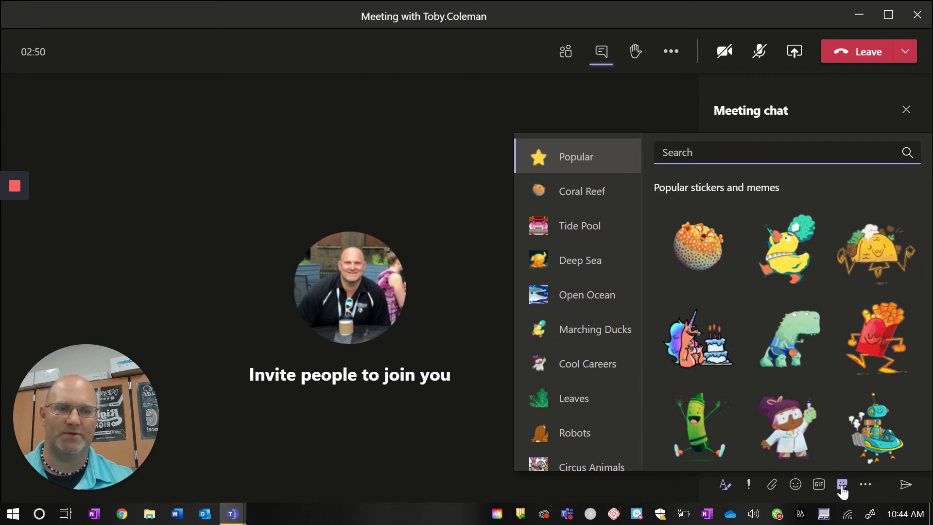
{"action": "left_click", "coordinate": [870, 486]}
{"action": "left_click", "coordinate": [906, 492]}
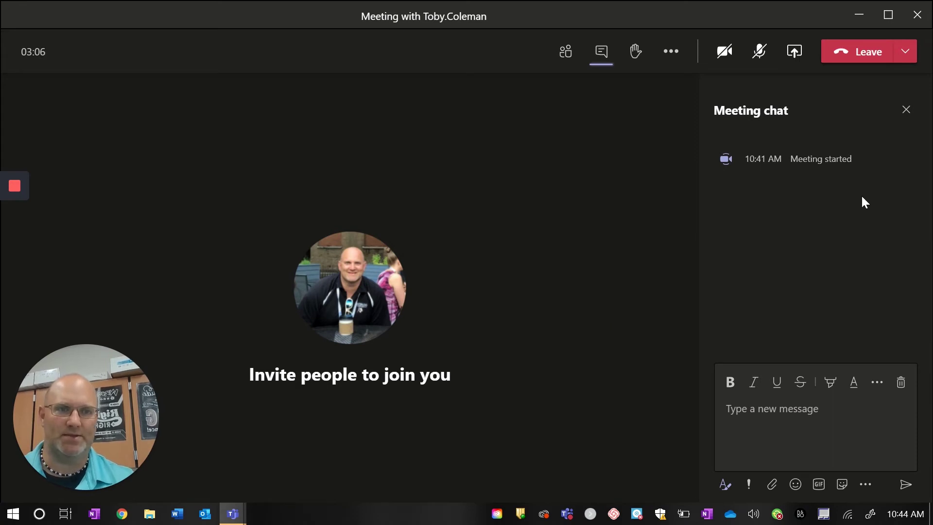
{"action": "left_click", "coordinate": [905, 110]}
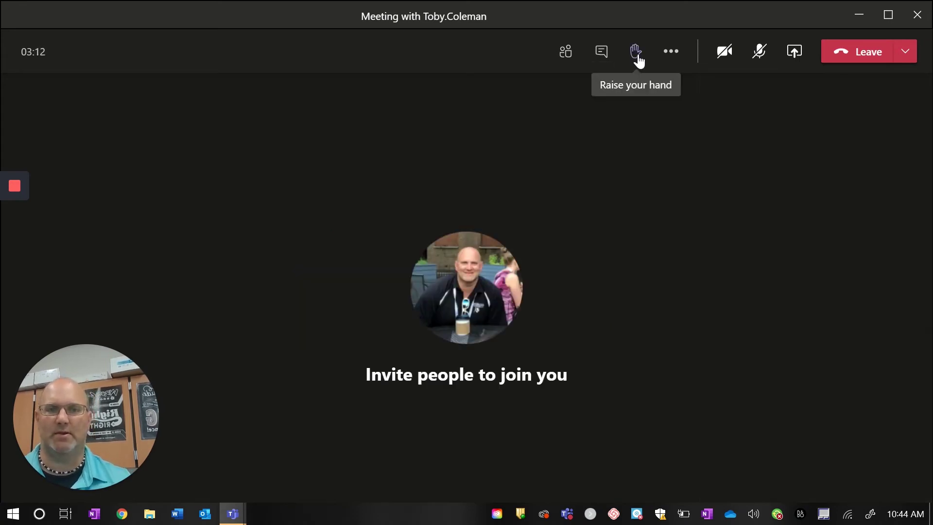
Turn on live captions for the meeting and turn them off again
{"action": "left_click", "coordinate": [667, 59]}
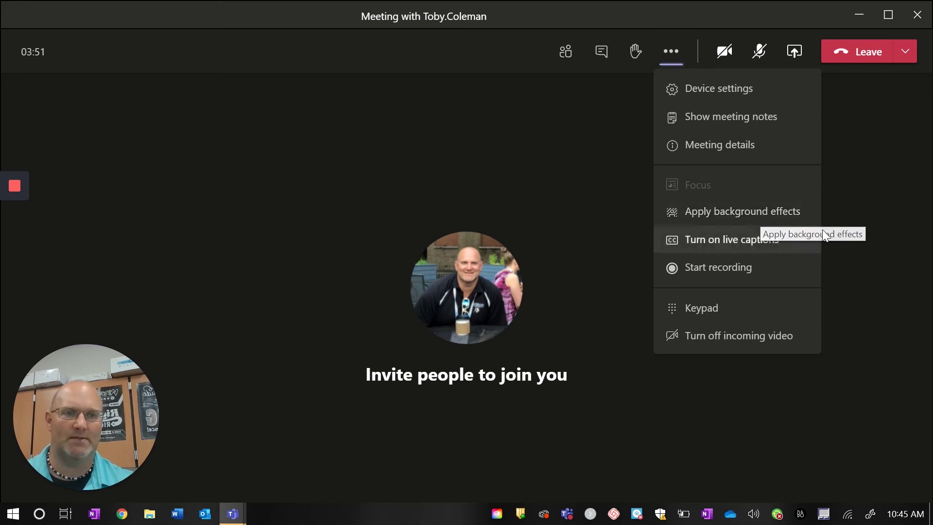
{"action": "left_click", "coordinate": [755, 247]}
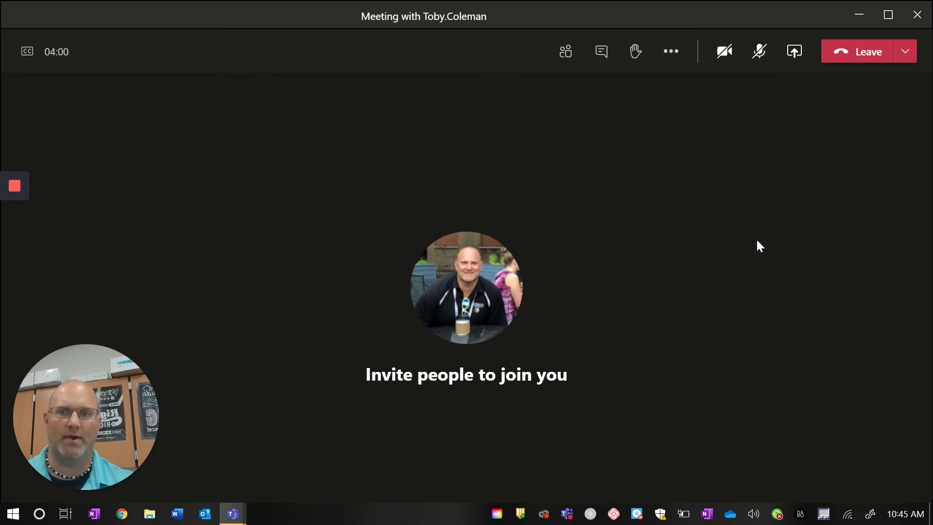
{"action": "left_click", "coordinate": [668, 59]}
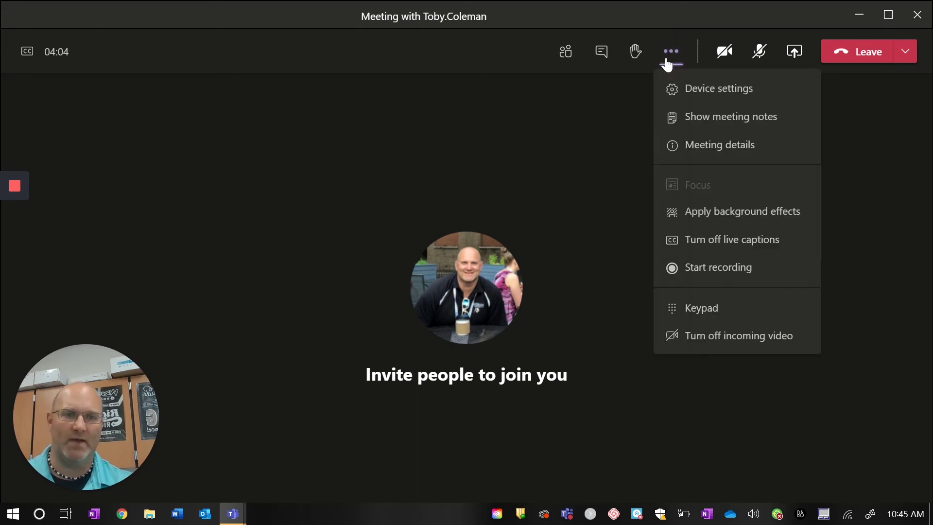
{"action": "left_click", "coordinate": [727, 249]}
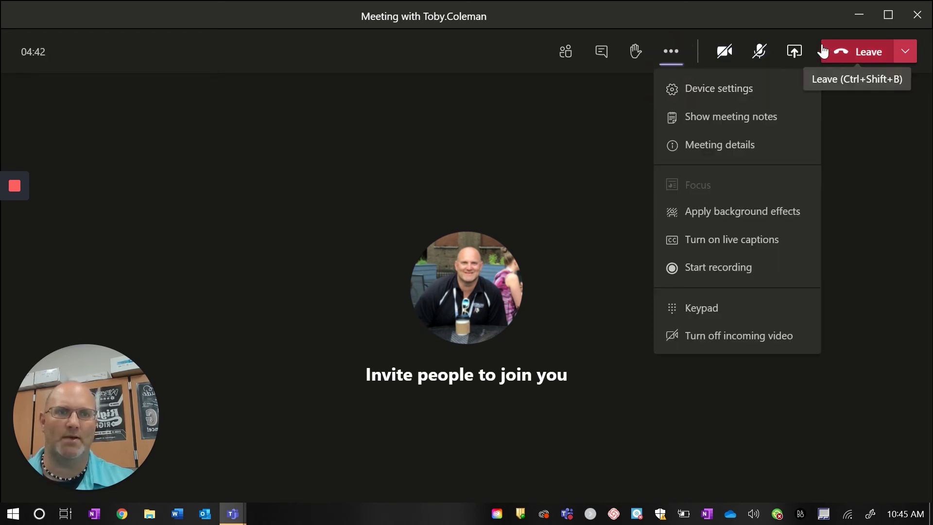
Review the desktop, window, PowerPoint and whiteboard sharing choices, enable Include system audio, and close the share tray
{"action": "left_click", "coordinate": [795, 52]}
{"action": "left_click", "coordinate": [795, 52]}
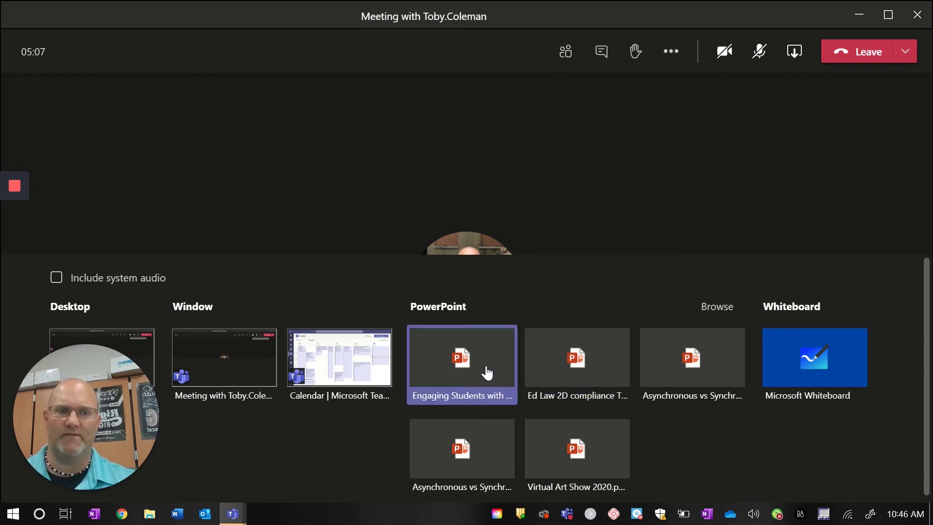
{"action": "scroll", "coordinate": [563, 384], "scroll_direction": "down", "scroll_amount": 1}
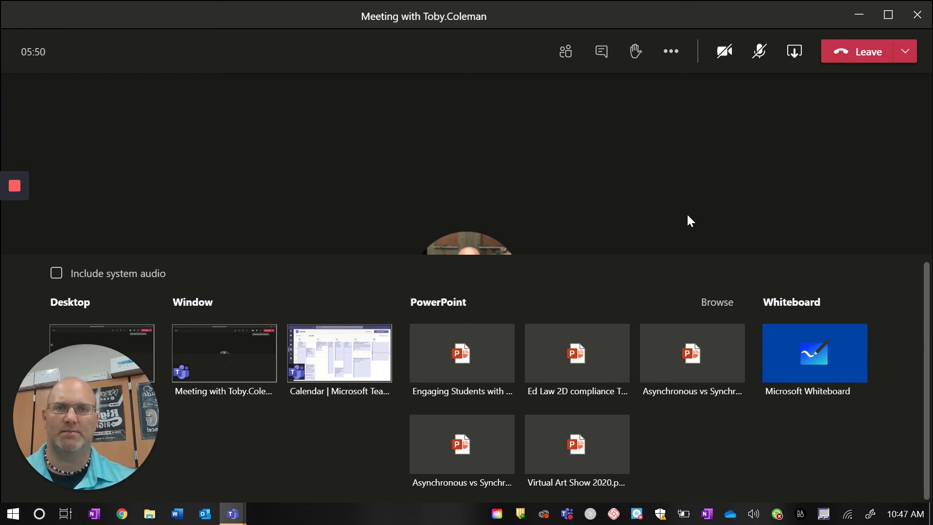
{"action": "left_click", "coordinate": [57, 273]}
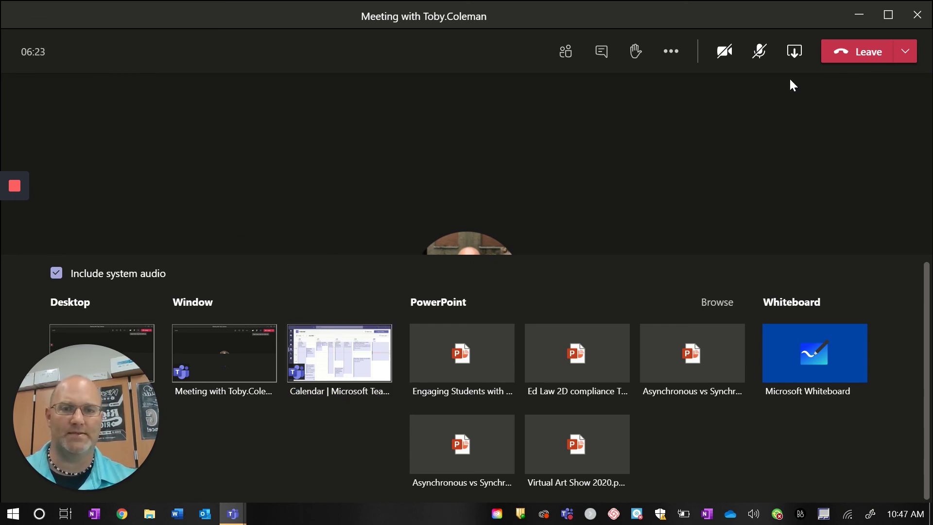
{"action": "left_click", "coordinate": [795, 52]}
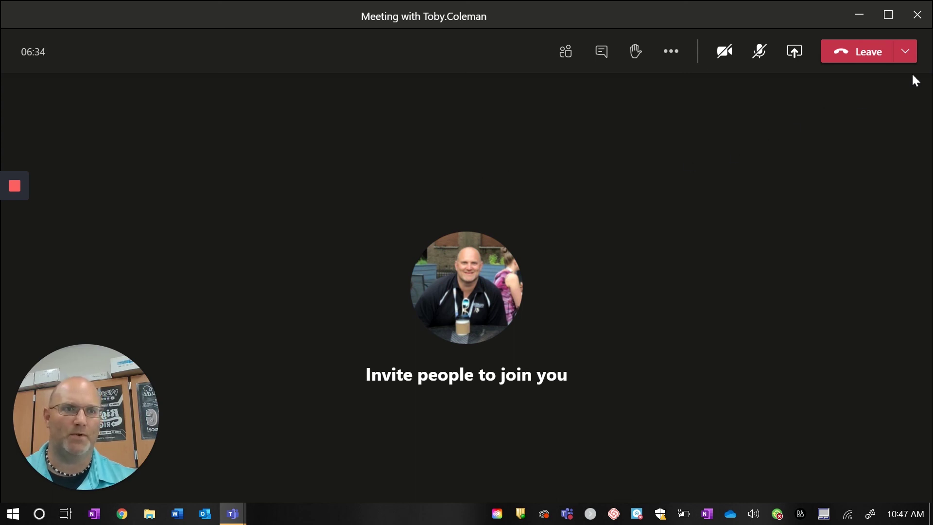
View the choices for leaving the meeting or ending it for everyone
{"action": "left_click", "coordinate": [904, 51]}
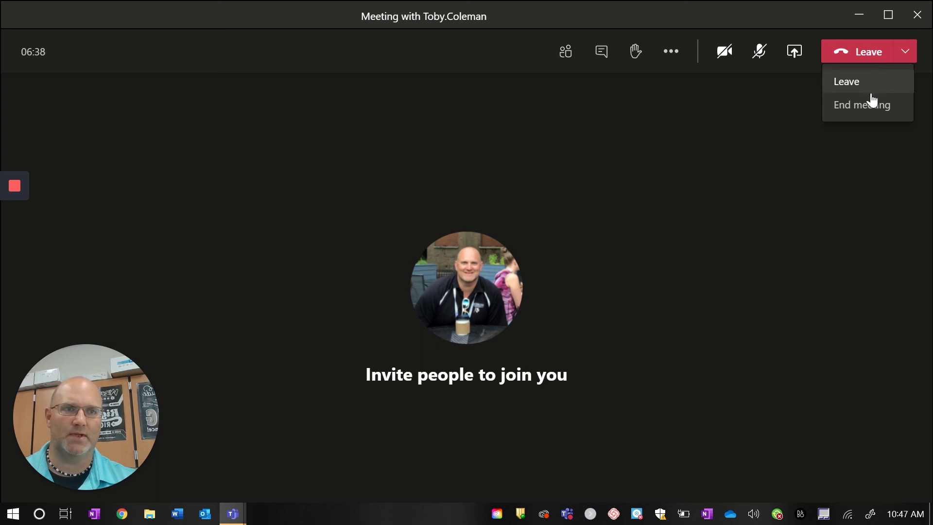
{"action": "left_click", "coordinate": [906, 52]}
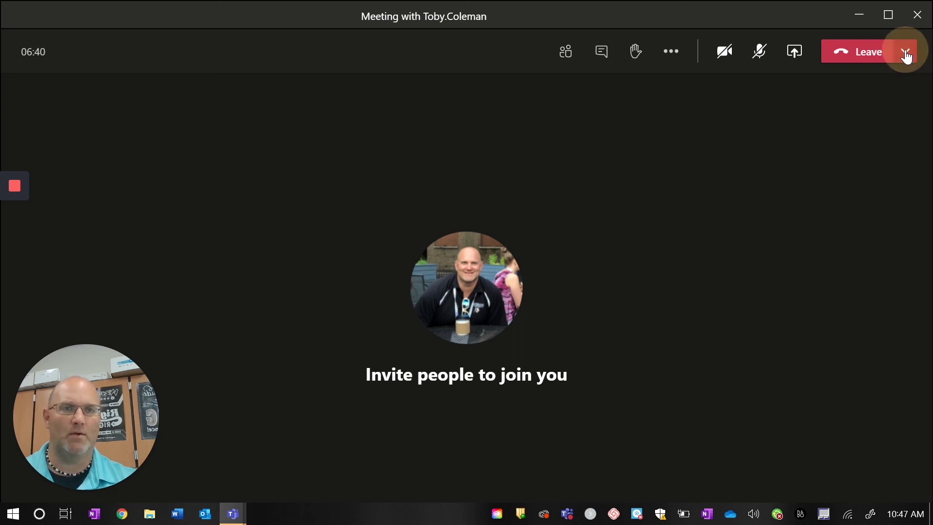